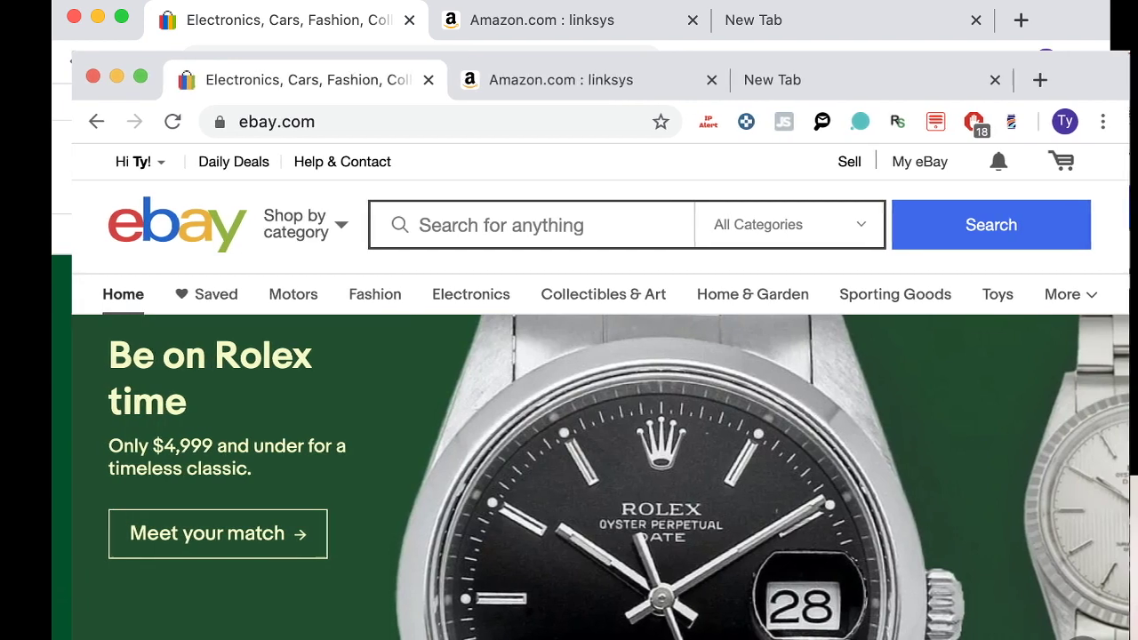
# Switch to the open Amazon page and search the store for "linksys".
pyautogui.click(537, 78)
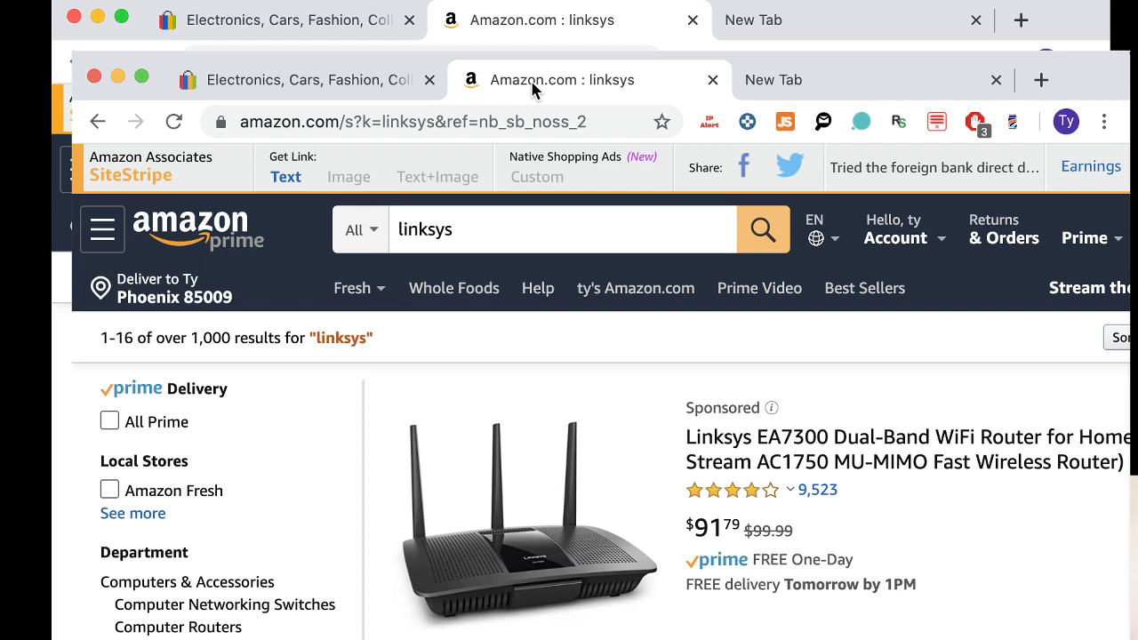
pyautogui.click(519, 231)
pyautogui.press('super+a')
pyautogui.press('BackSpace')
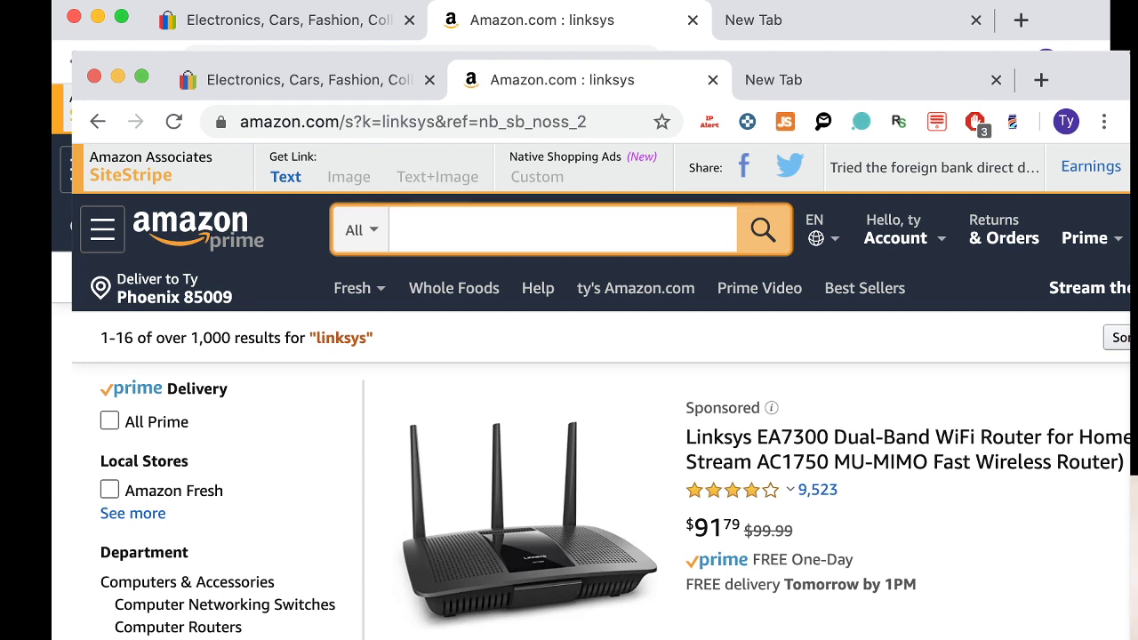
pyautogui.write('inksys')
pyautogui.press('Return')
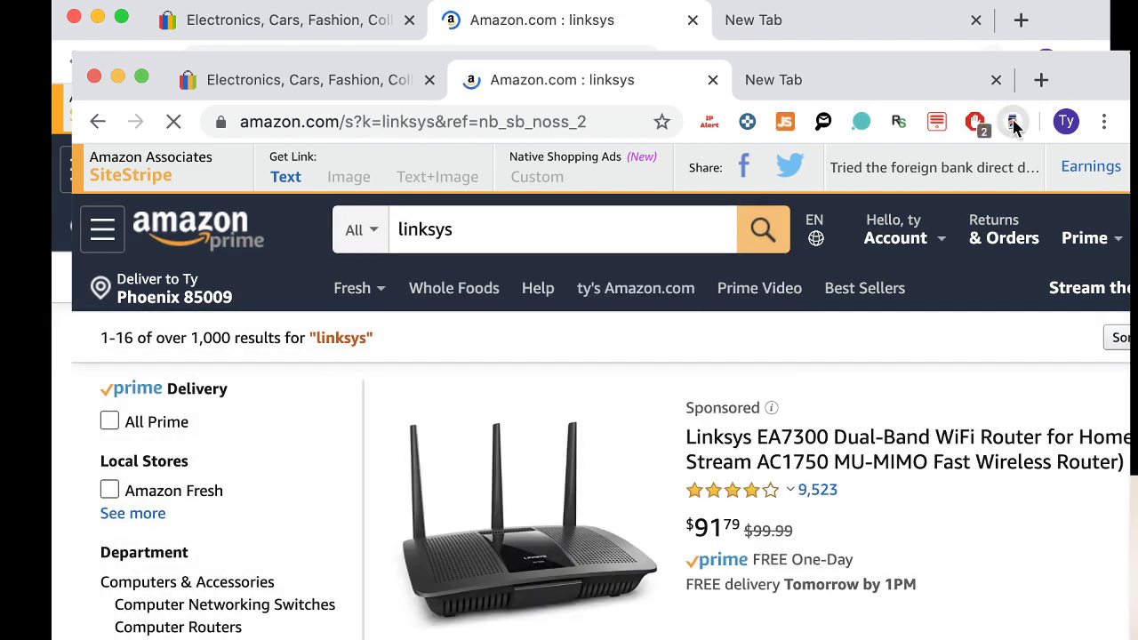
# Show the group Amazon_May_12_20_14:26 in the LacROI extension's top list and reveal the available list actions.
pyautogui.click(1012, 121)
pyautogui.click(894, 293)
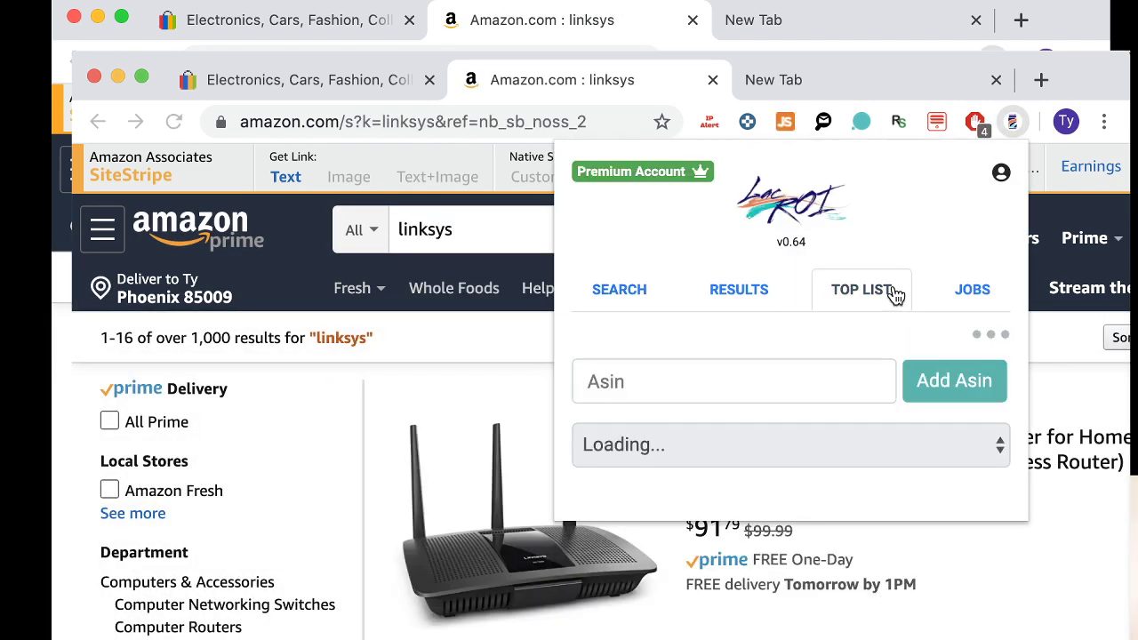
pyautogui.click(993, 341)
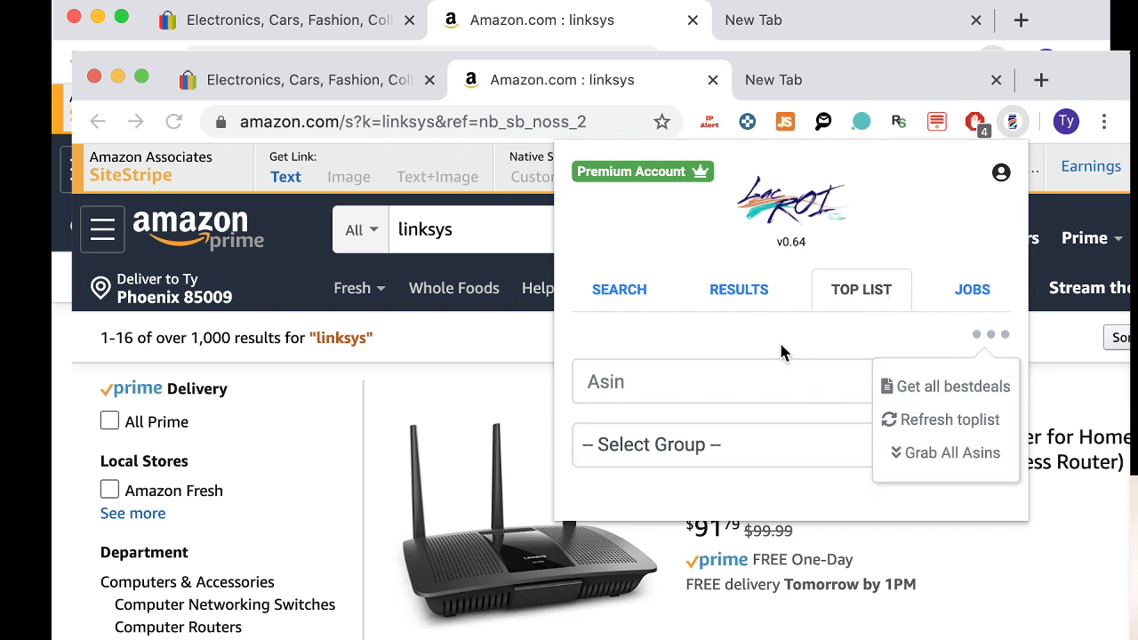
pyautogui.click(779, 433)
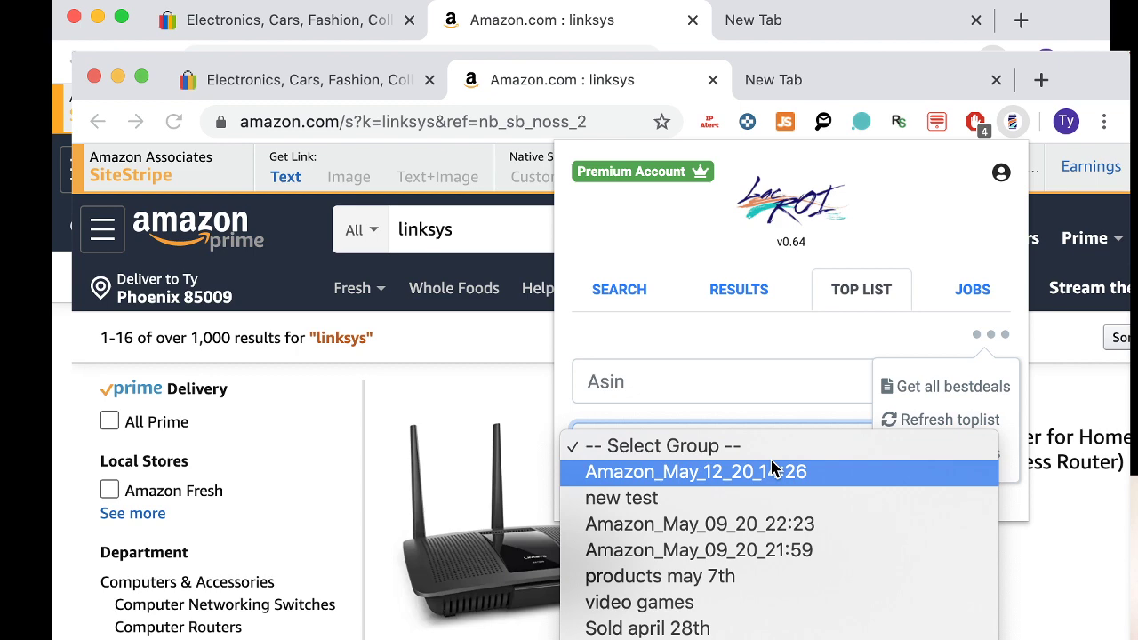
pyautogui.click(773, 471)
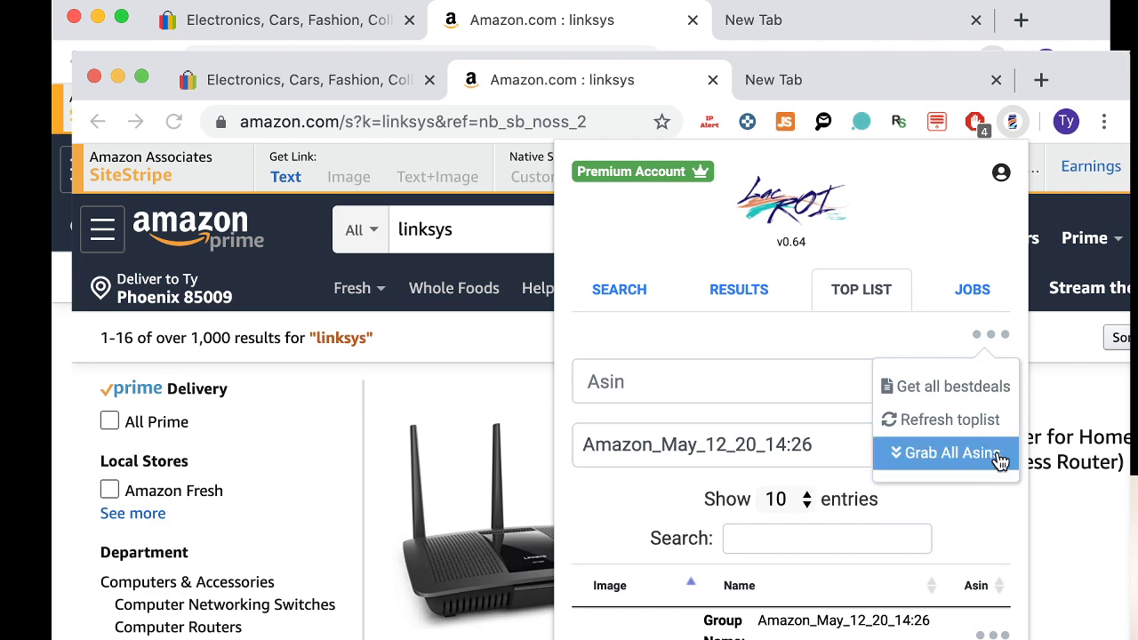
pyautogui.click(958, 389)
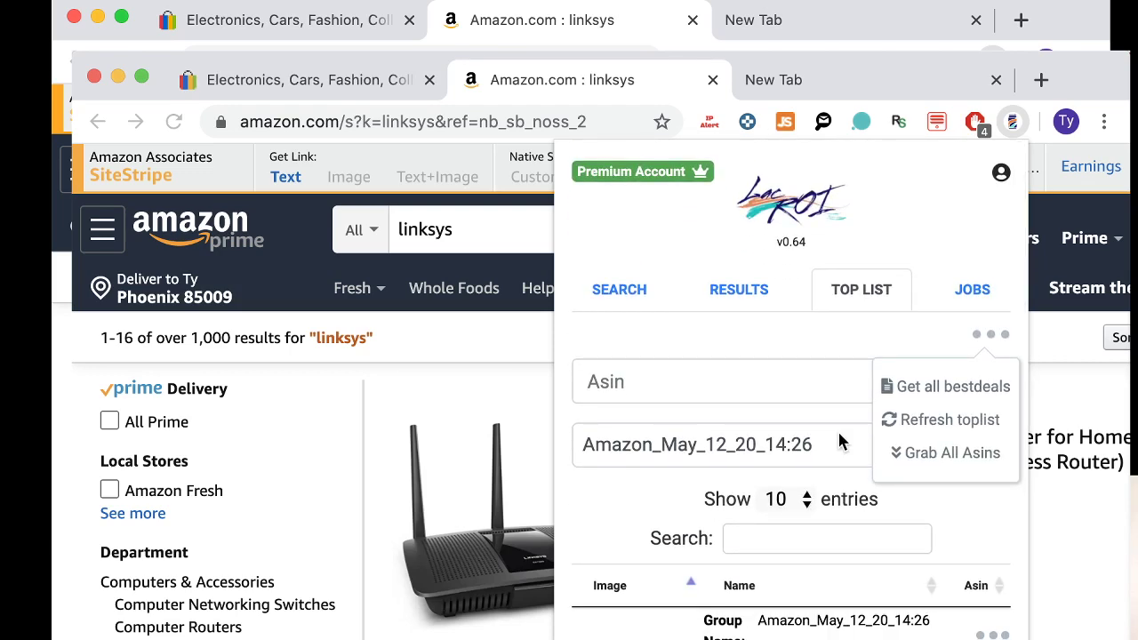
# Replace the Amazon search term and search for "router".
pyautogui.click(476, 234)
pyautogui.click(476, 234)
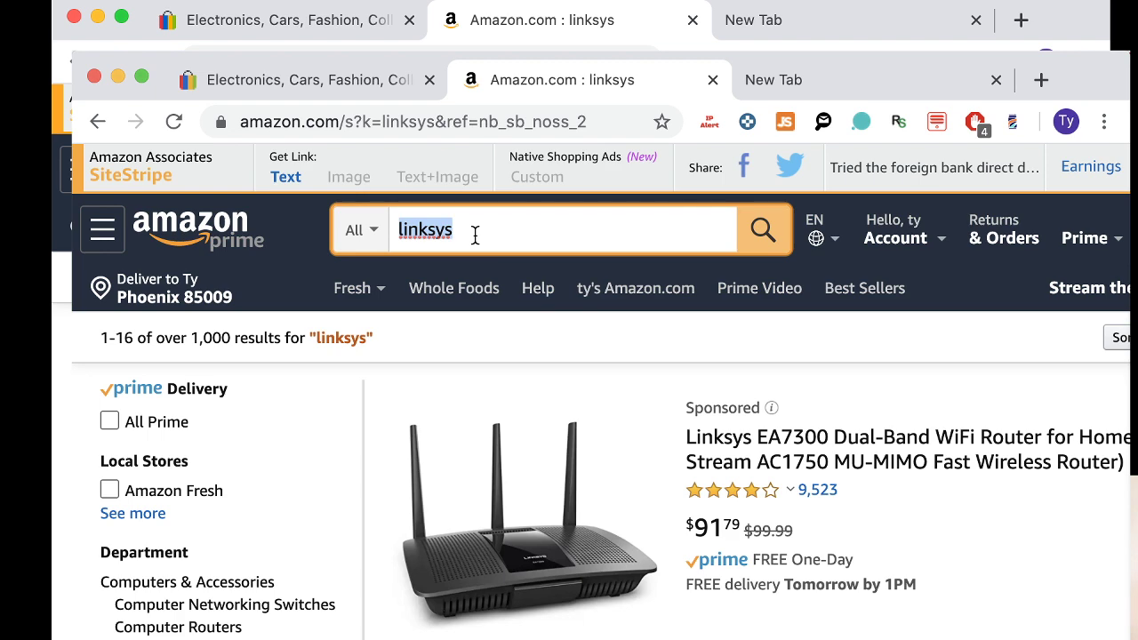
pyautogui.write('router')
pyautogui.press('Return')
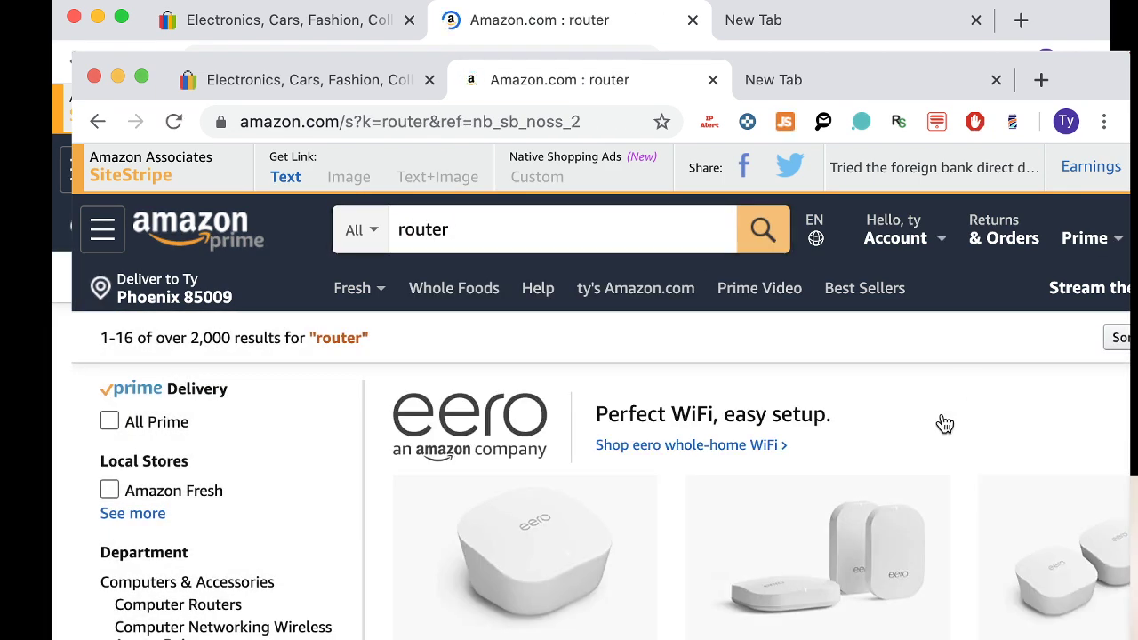
# Review the LacROI top list actions and saved groups over the router search results.
pyautogui.click(1013, 124)
pyautogui.click(861, 293)
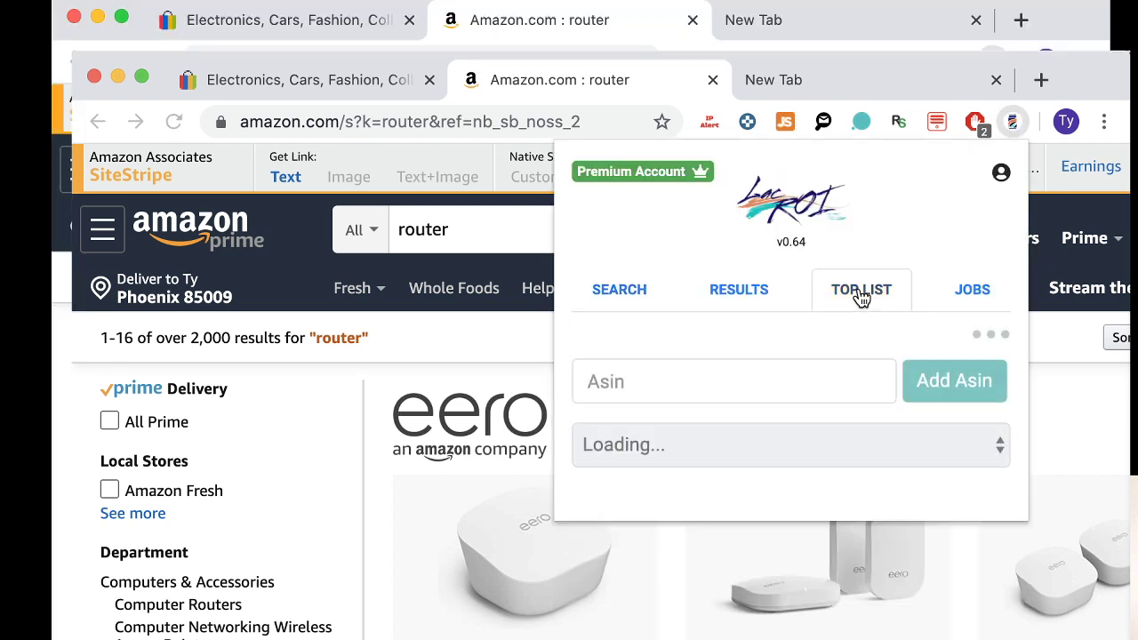
pyautogui.click(984, 334)
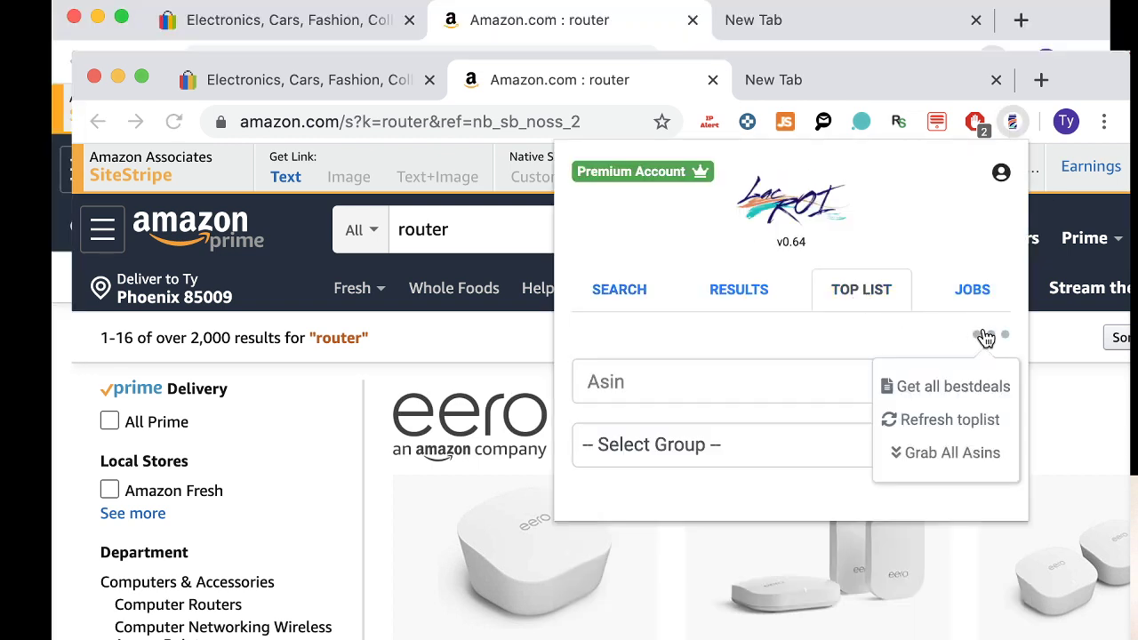
pyautogui.click(951, 454)
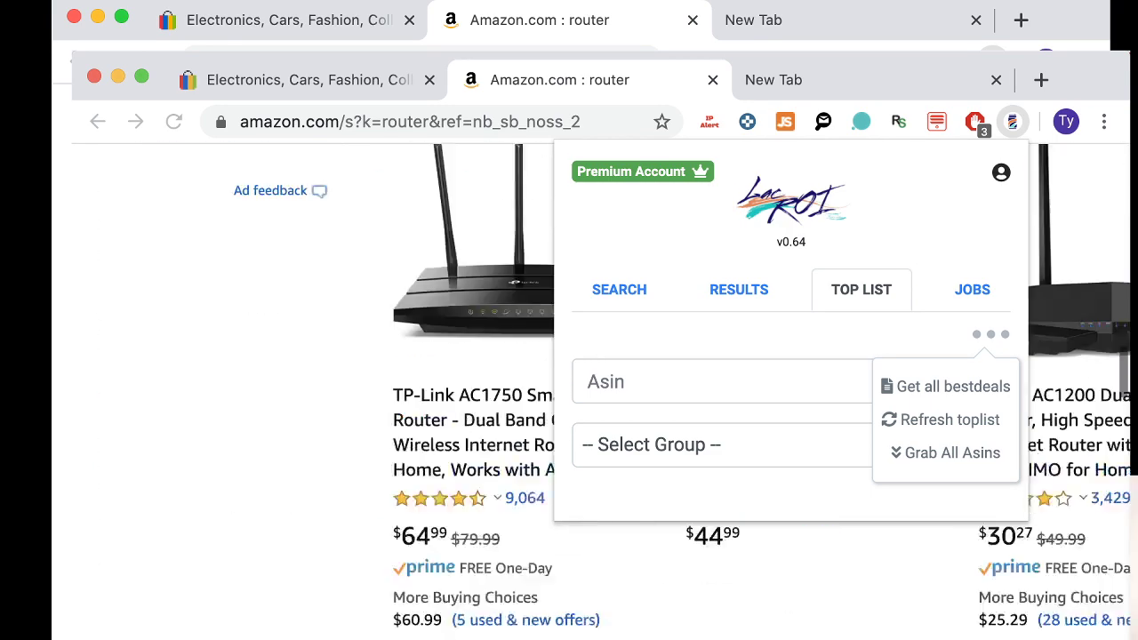
pyautogui.click(719, 445)
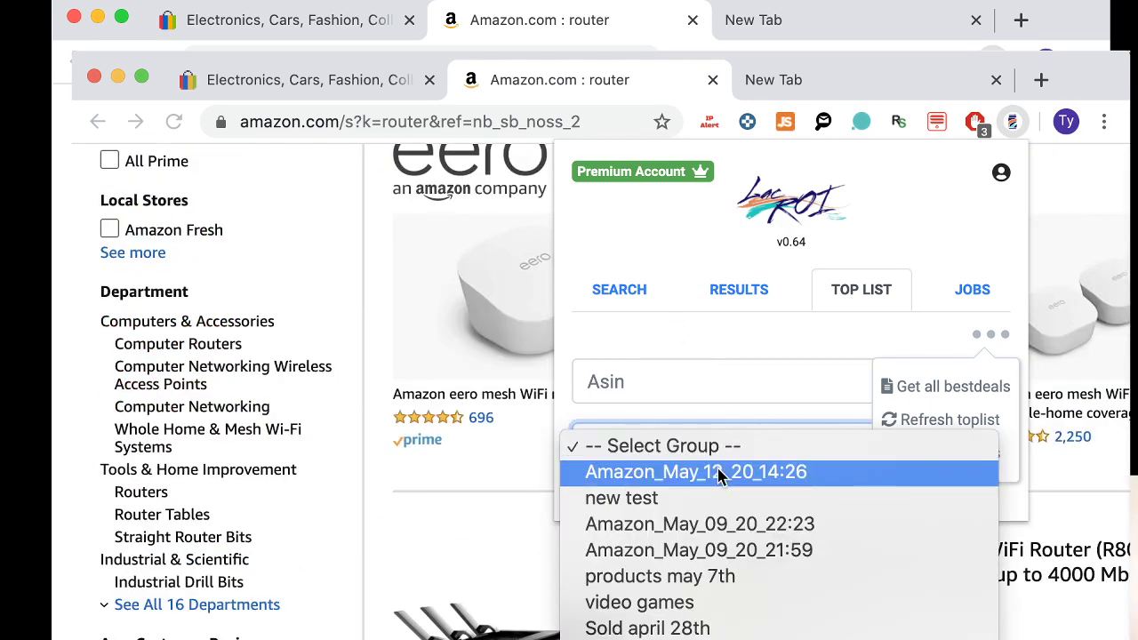
pyautogui.click(960, 344)
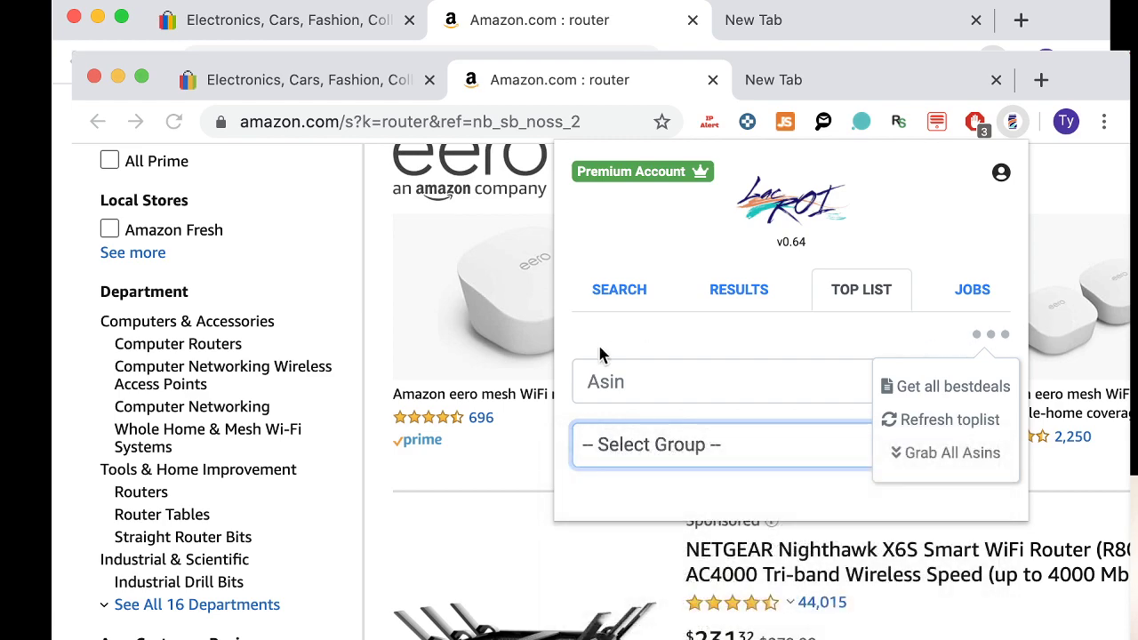
pyautogui.scroll(5, 479, 370)
pyautogui.scroll(-5, 507, 498)
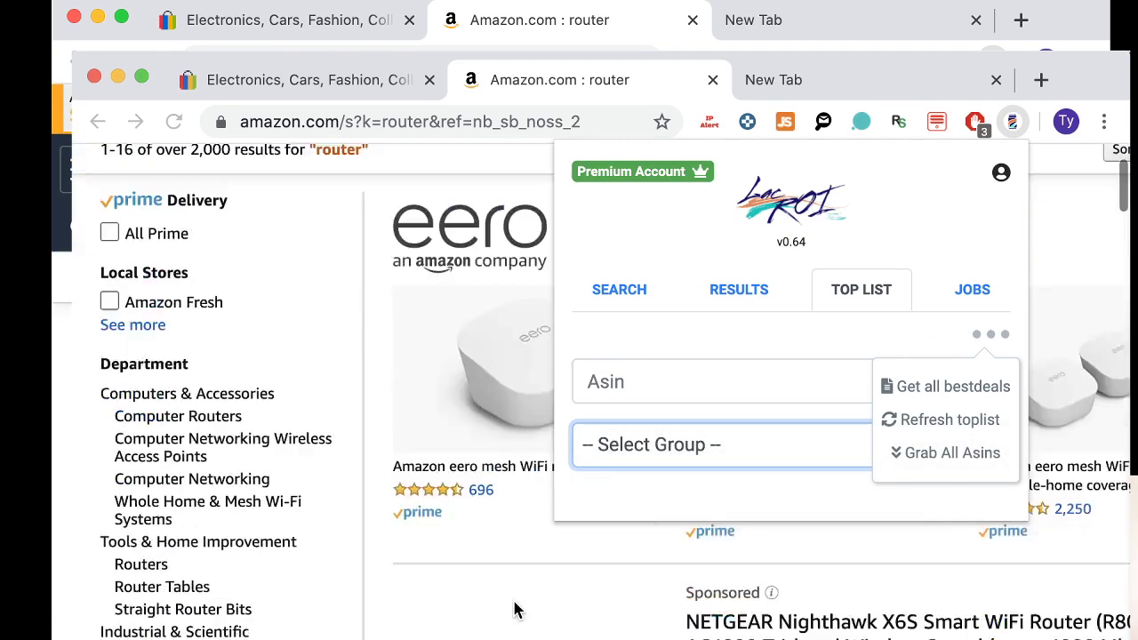
# Open the TP-Link AC1750 Smart WiFi Router product page and bring up the offers from other sellers.
pyautogui.click(516, 605)
pyautogui.scroll(-5, 569, 392)
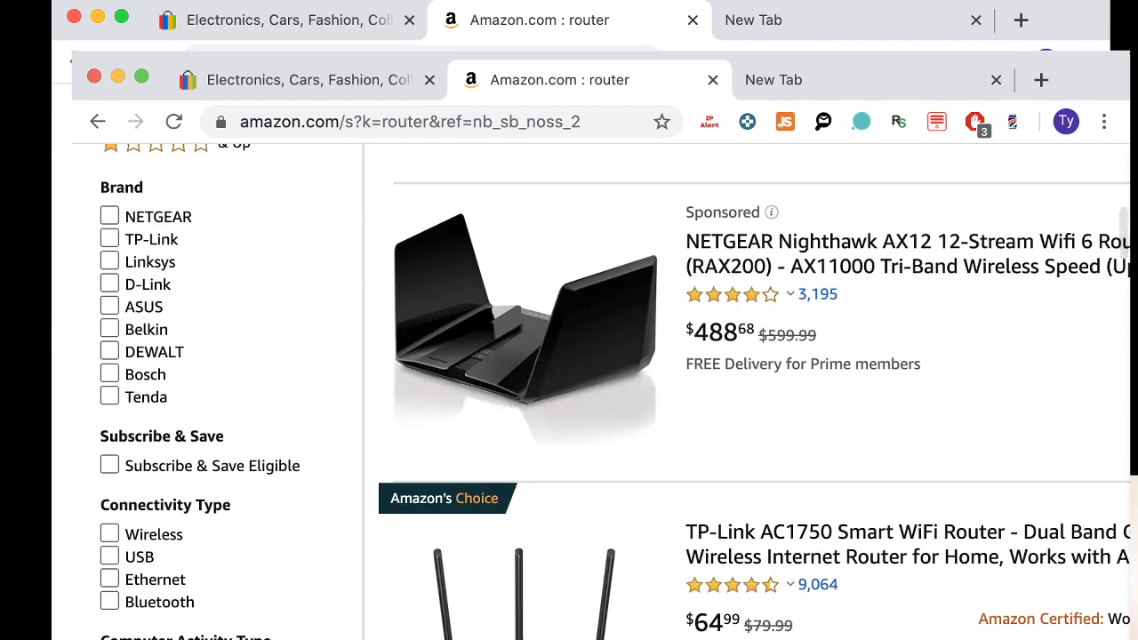
pyautogui.click(523, 592)
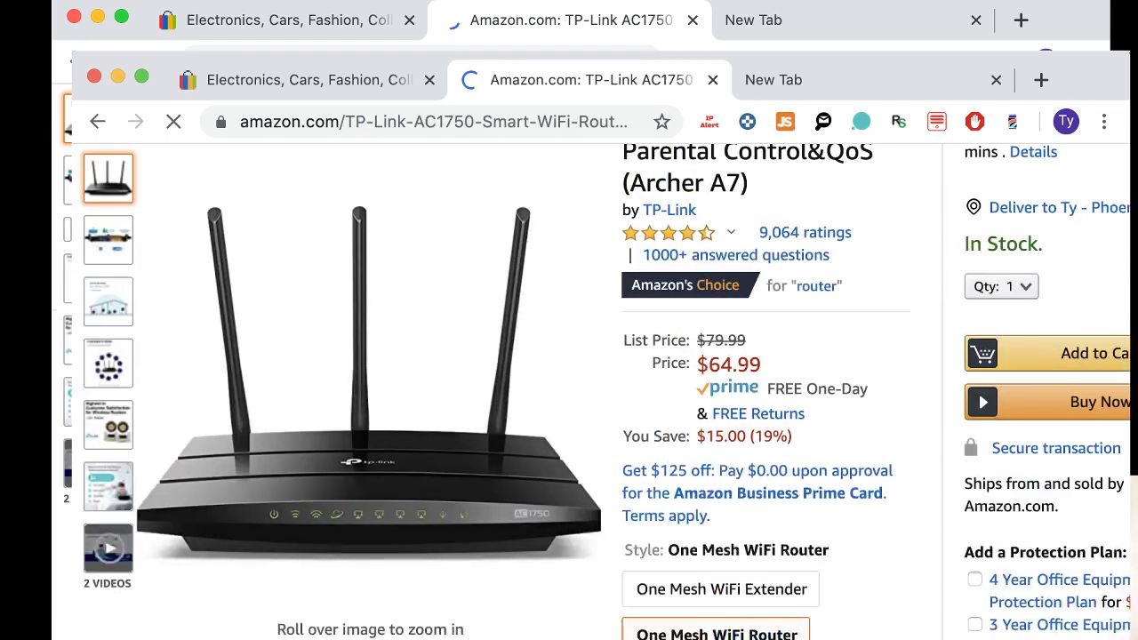
pyautogui.scroll(-10, 803, 600)
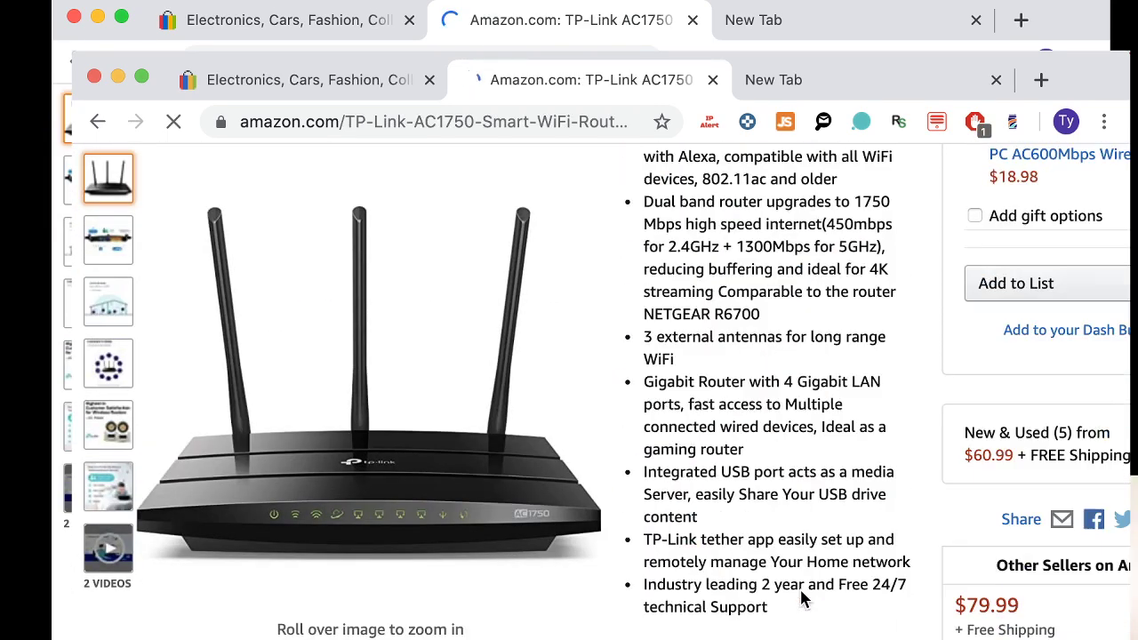
pyautogui.scroll(-5, 803, 600)
pyautogui.click(717, 352)
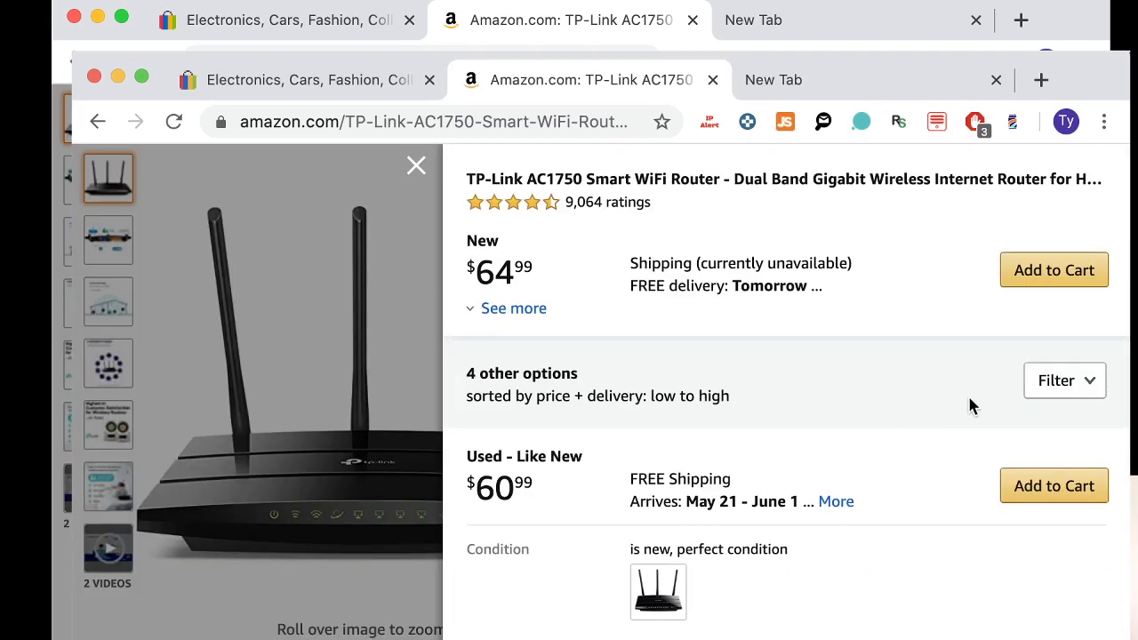
# Check the offer filter options and open the GP Thunder seller's profile and storefront from the router's offers.
pyautogui.click(1057, 387)
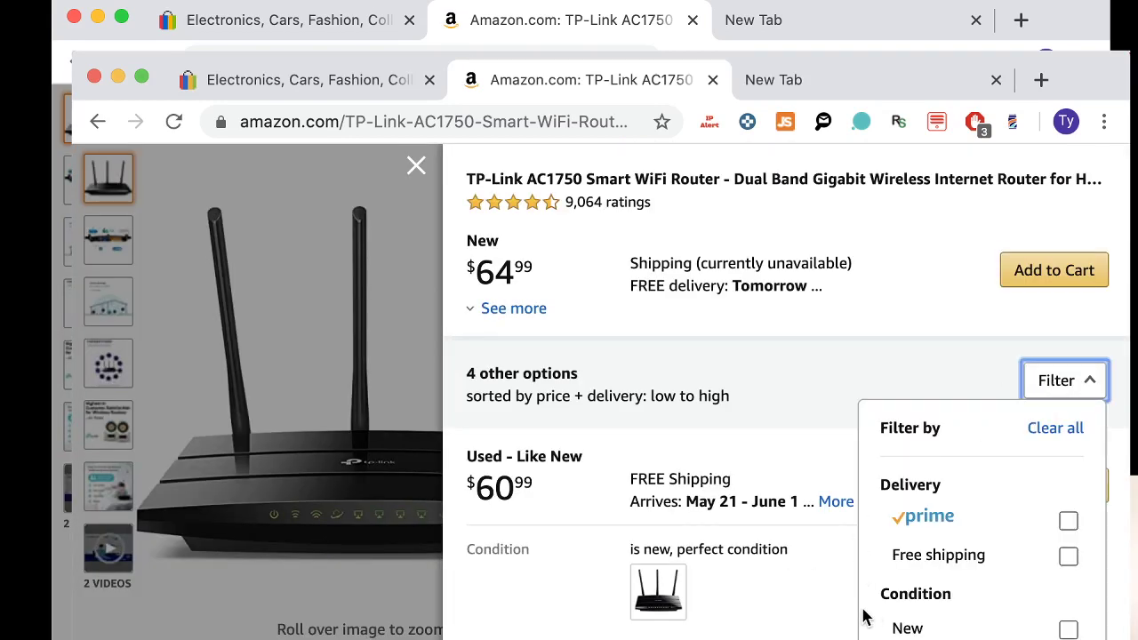
pyautogui.scroll(-3, 843, 620)
pyautogui.click(665, 438)
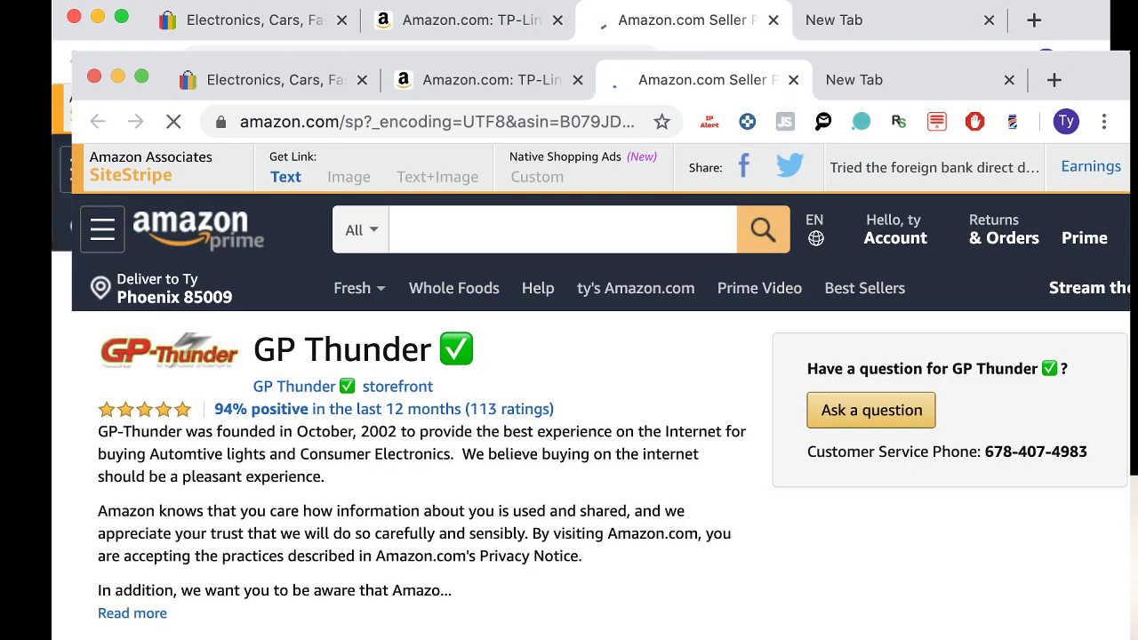
pyautogui.click(306, 388)
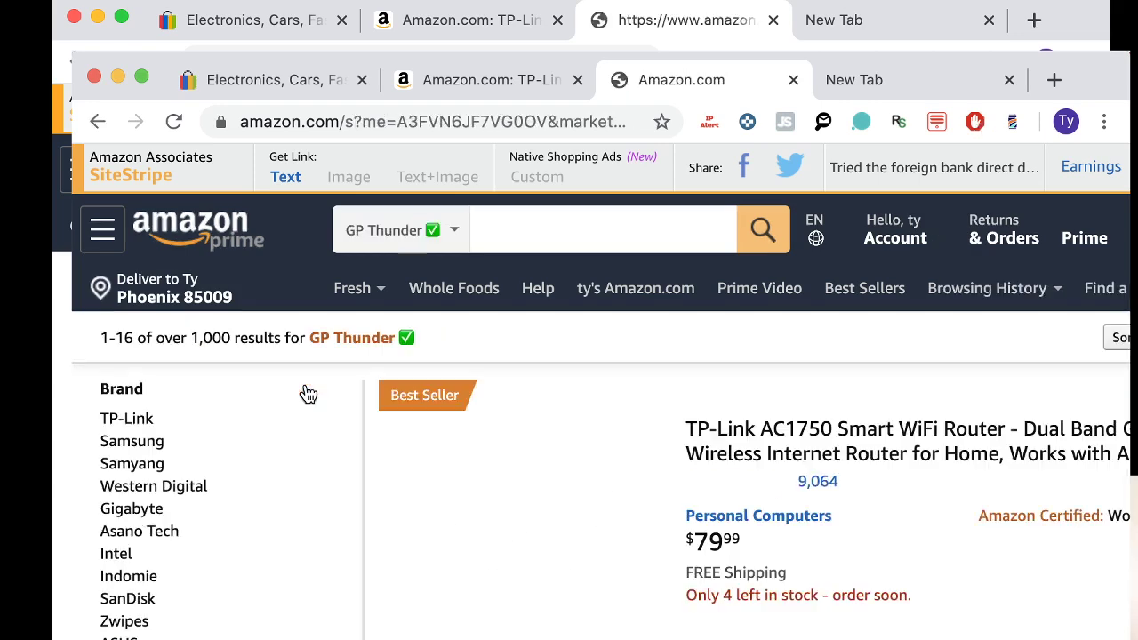
# Grab all ASINs from the GP Thunder storefront with the LacROI top list.
pyautogui.click(1016, 129)
pyautogui.click(887, 300)
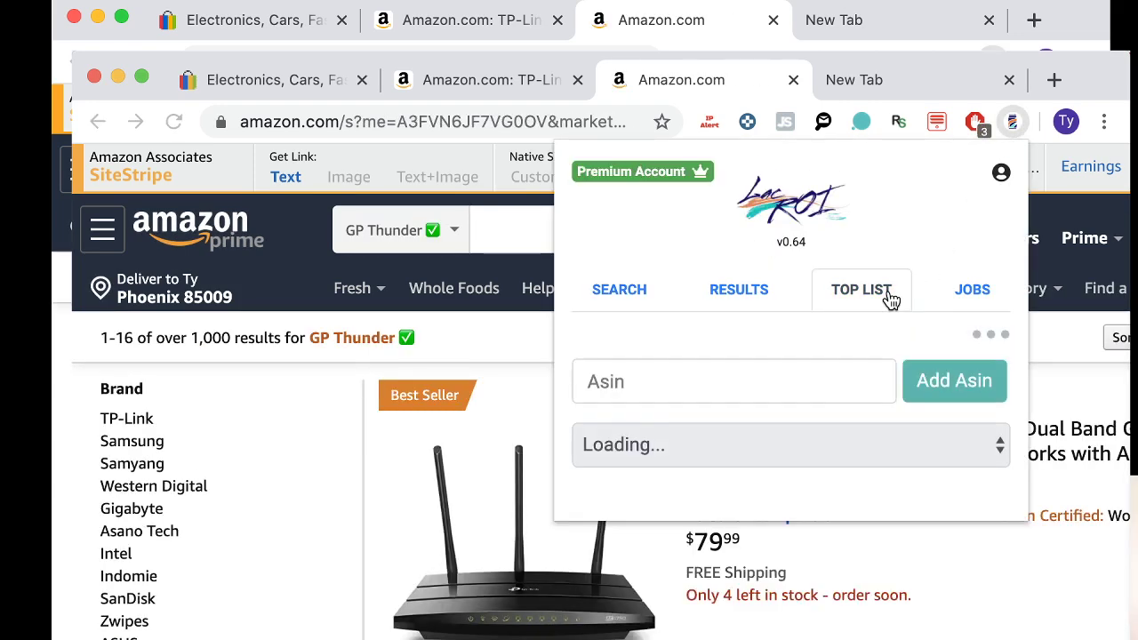
pyautogui.click(978, 336)
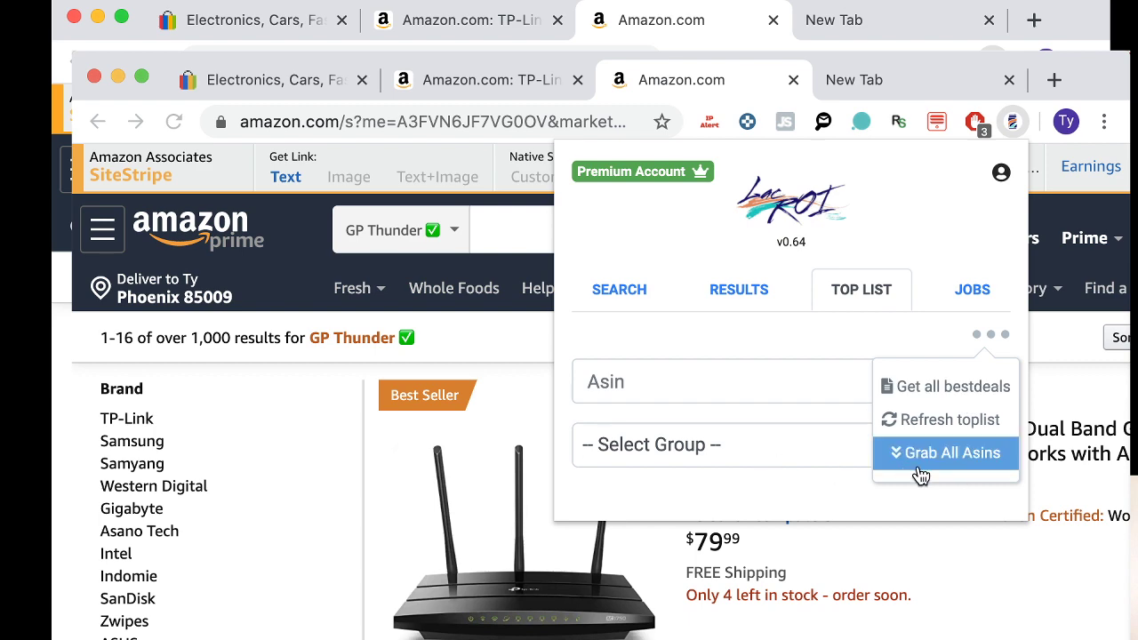
pyautogui.click(920, 474)
pyautogui.click(845, 354)
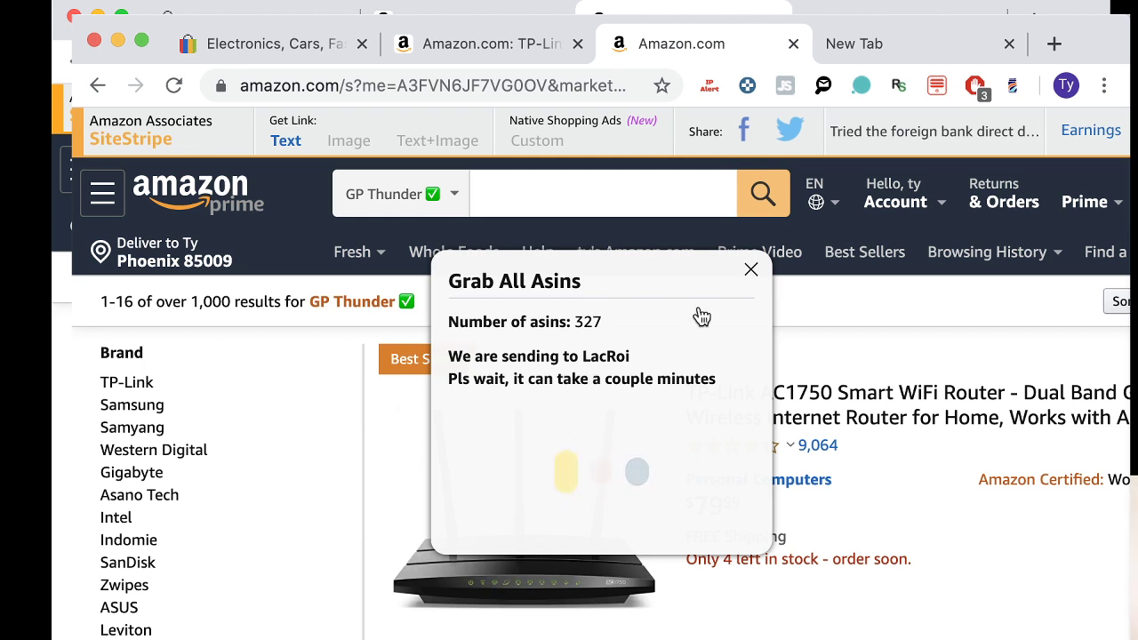
pyautogui.moveTo(718, 379); pyautogui.dragTo(521, 395)
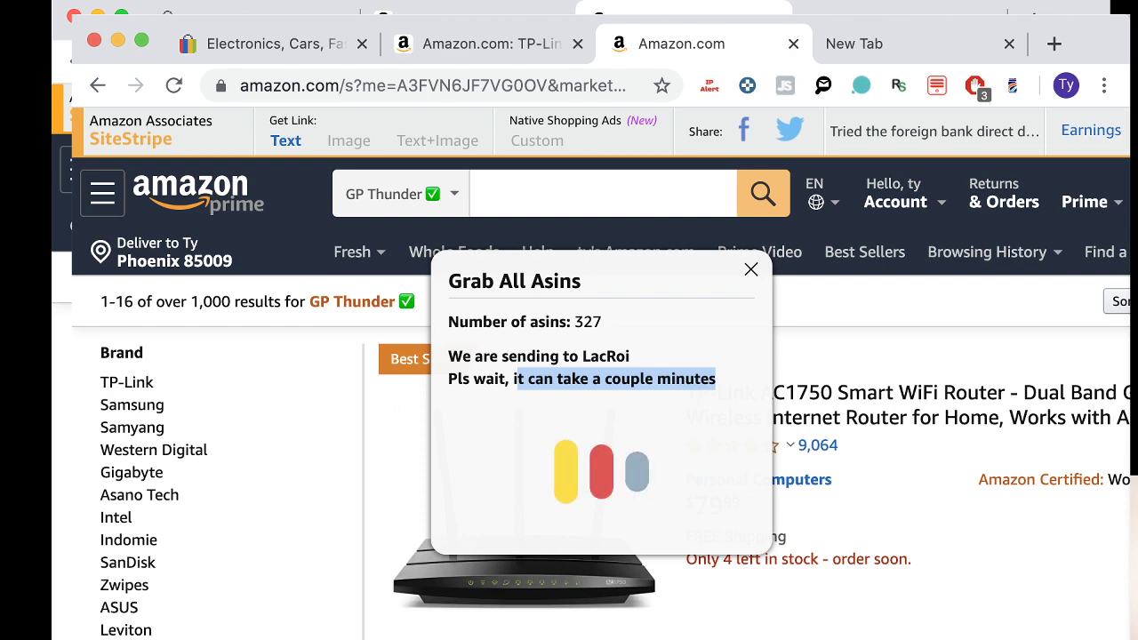
# Load the group Amazon_May_12_20_15:19 in the LacROI top list, reveal its actions and check its entries.
pyautogui.click(1012, 85)
pyautogui.click(880, 249)
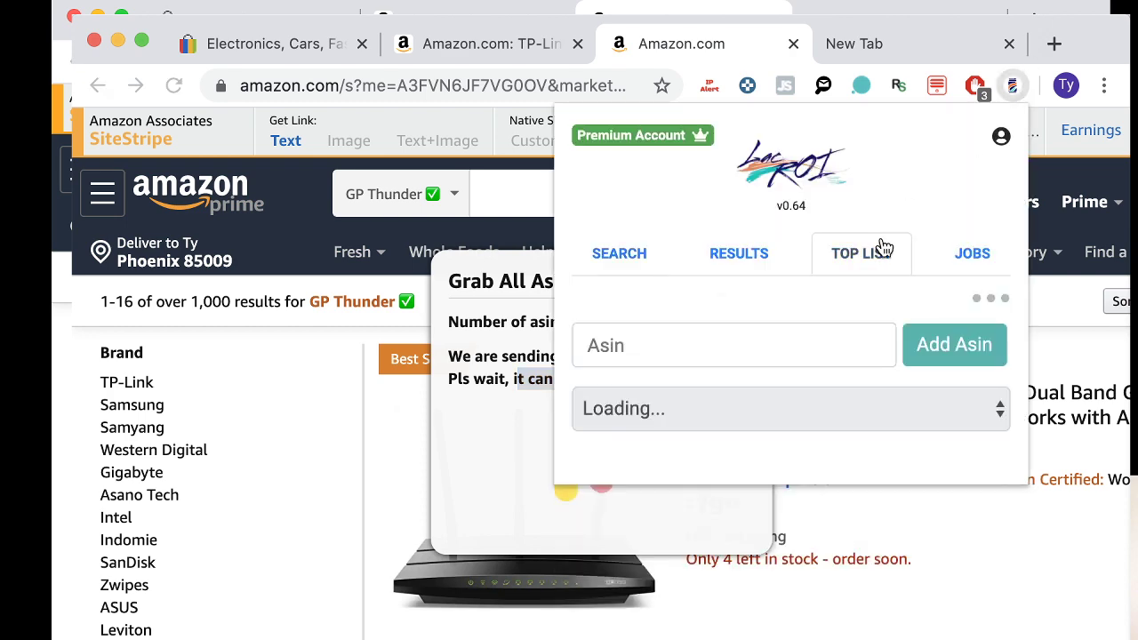
pyautogui.click(847, 416)
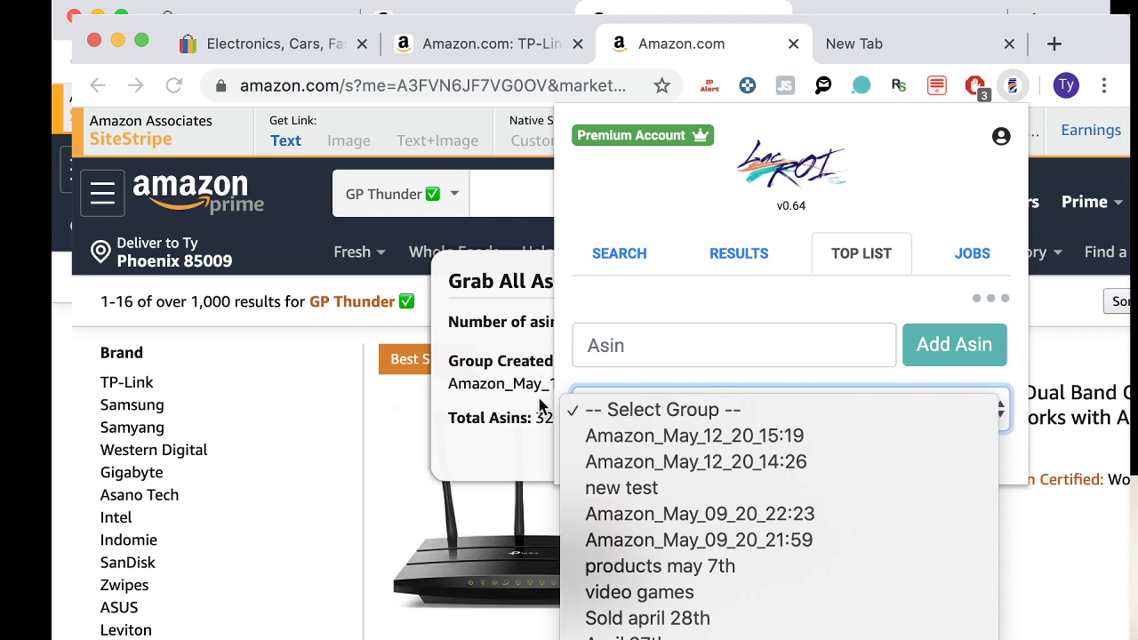
pyautogui.click(539, 405)
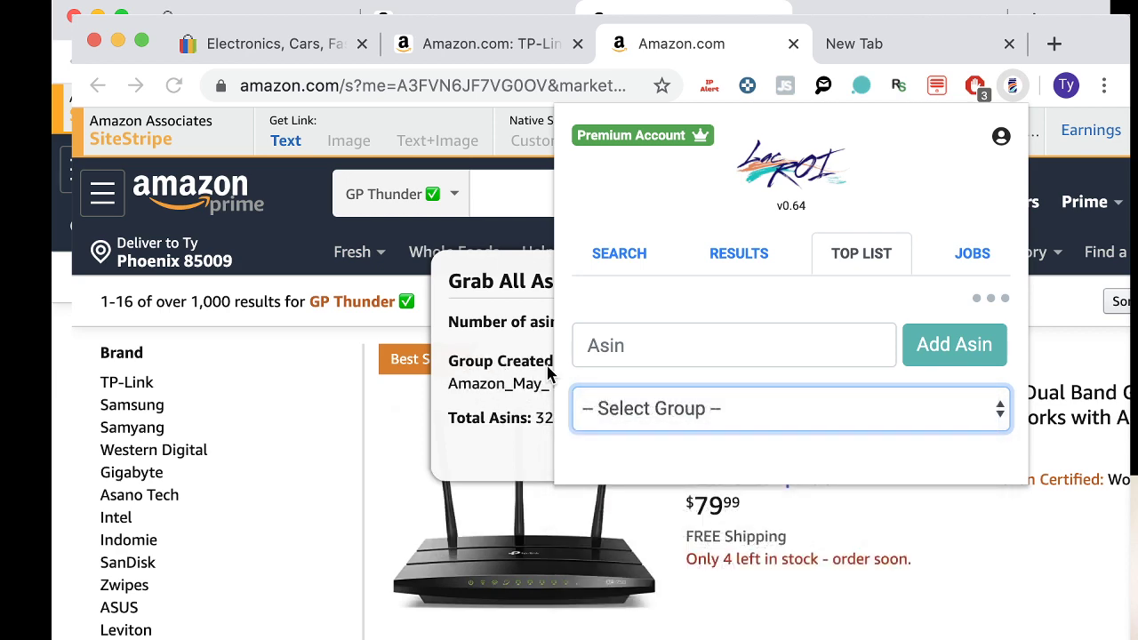
pyautogui.click(635, 410)
pyautogui.click(706, 435)
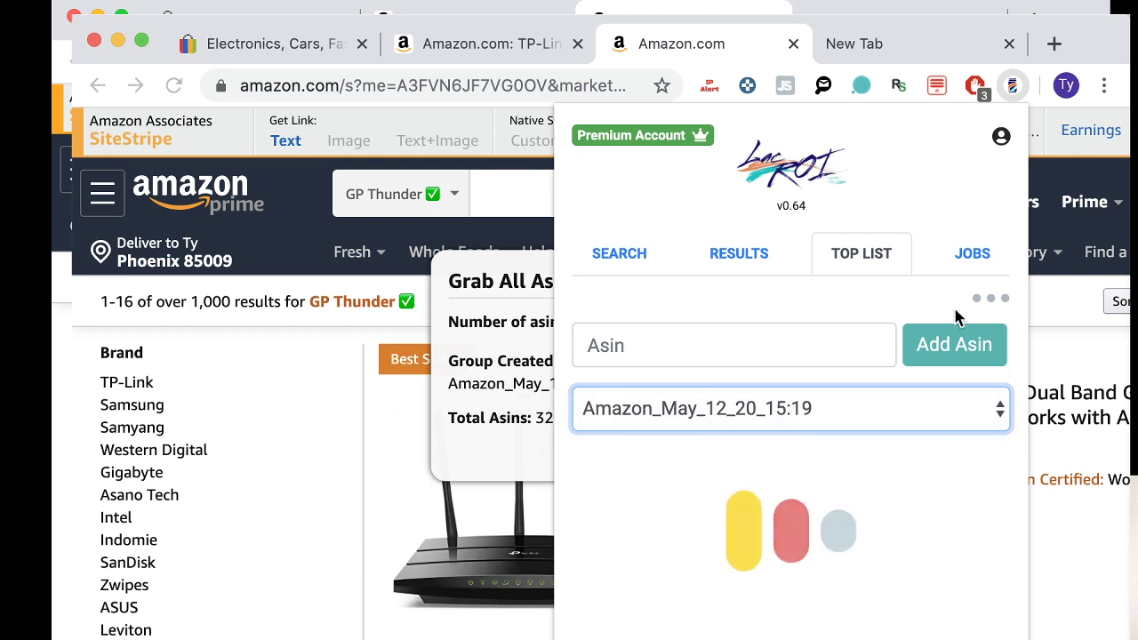
pyautogui.click(978, 304)
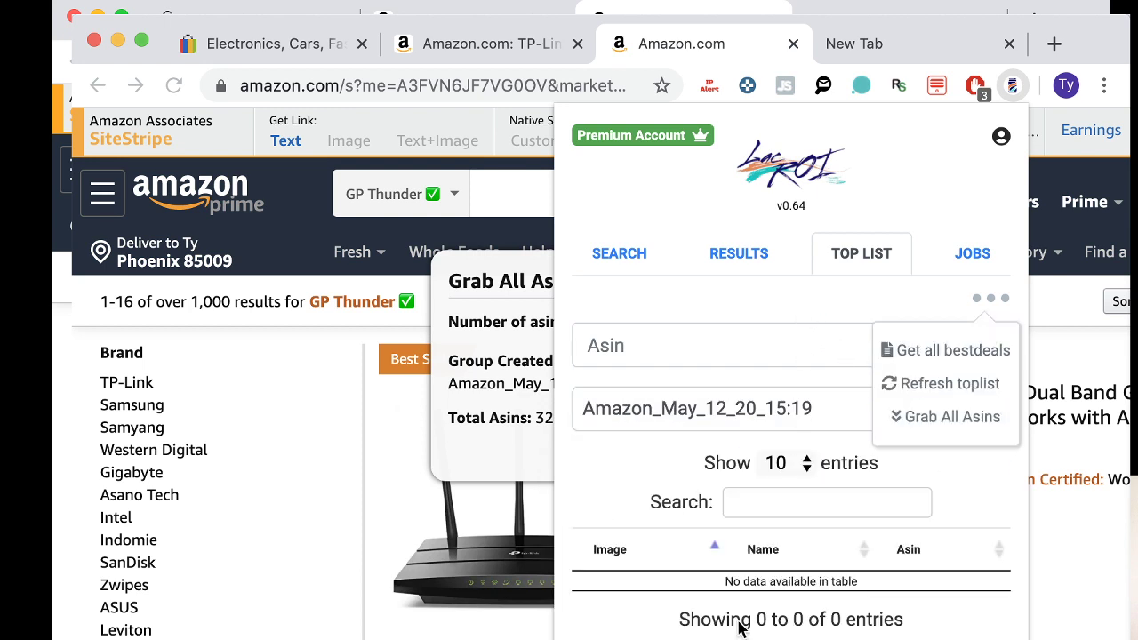
pyautogui.moveTo(674, 620); pyautogui.dragTo(925, 620)
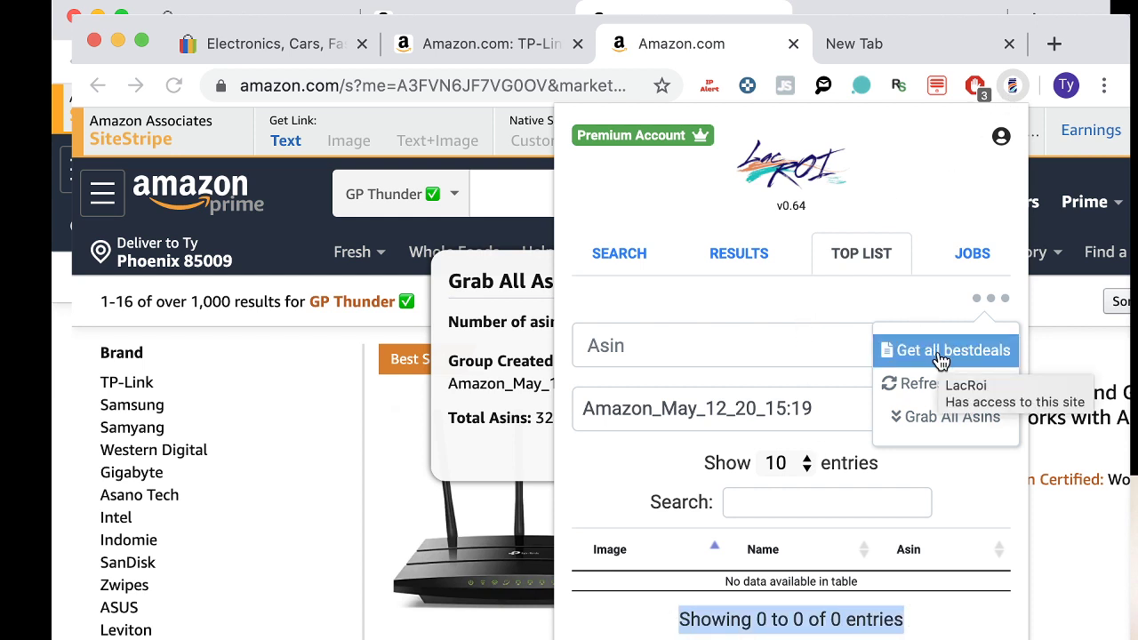
# Review the Products Ebay Jobs in LacROI, including the report option, and close the extension.
pyautogui.click(976, 254)
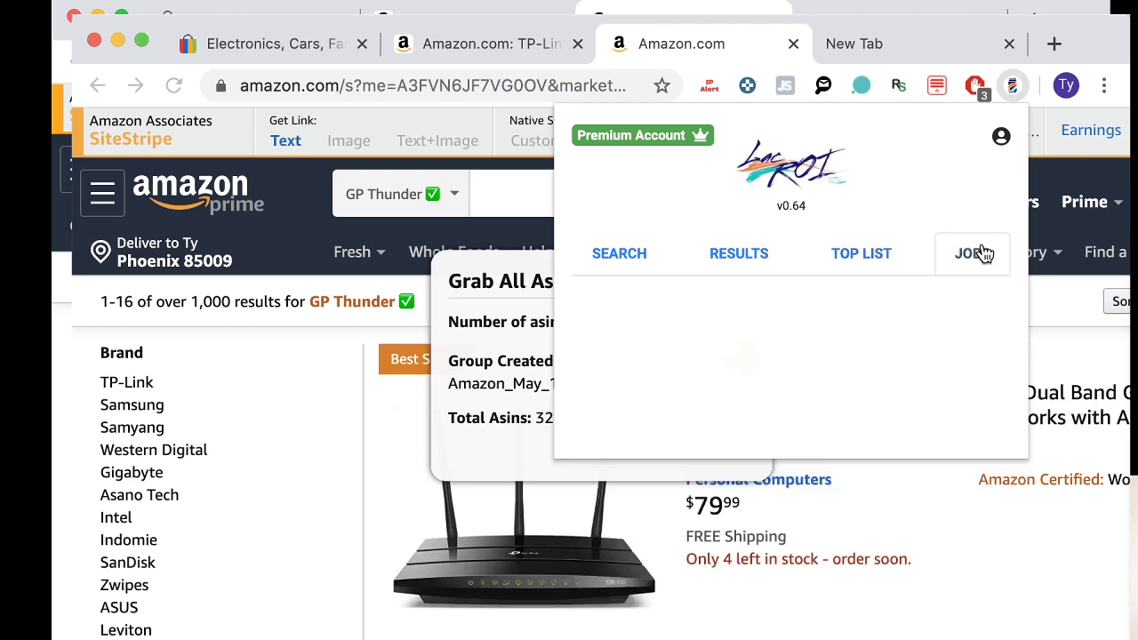
pyautogui.click(749, 428)
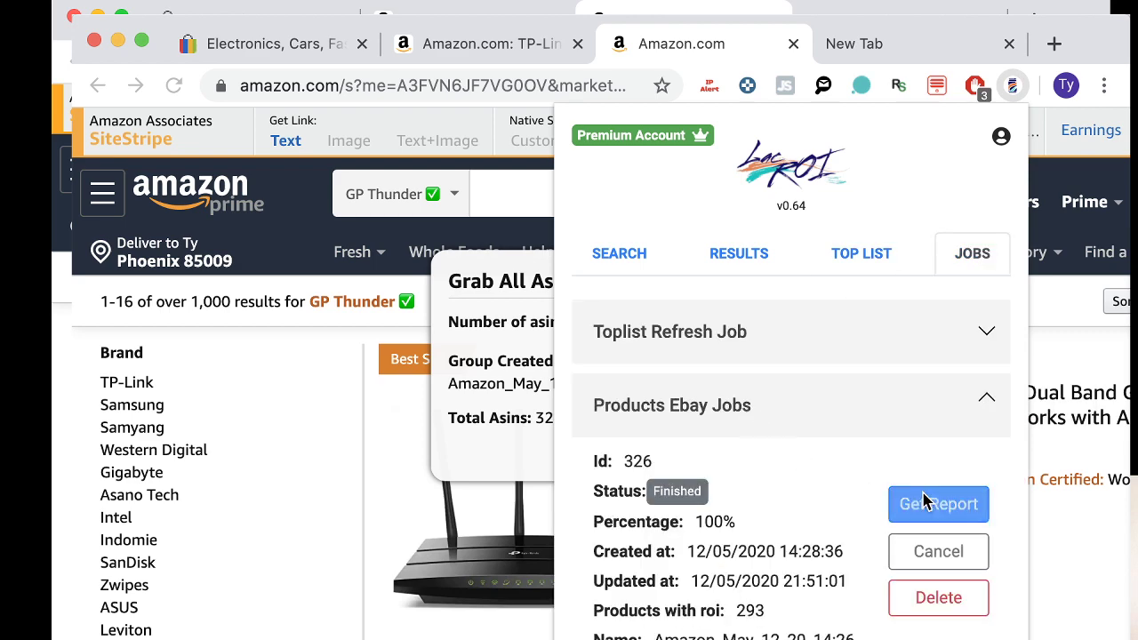
pyautogui.click(519, 461)
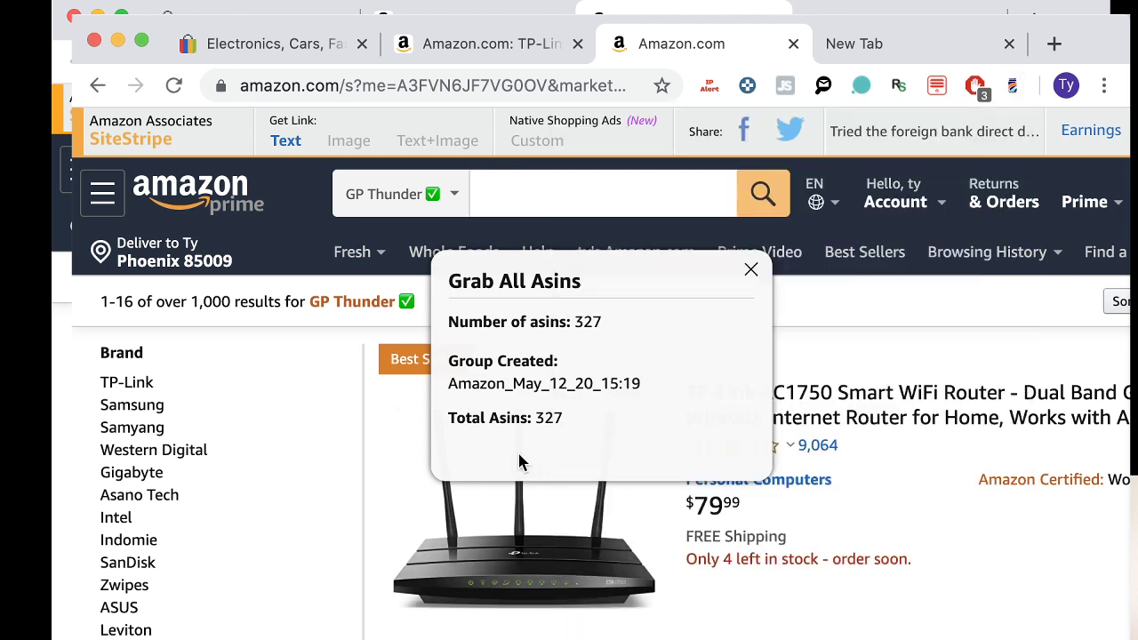